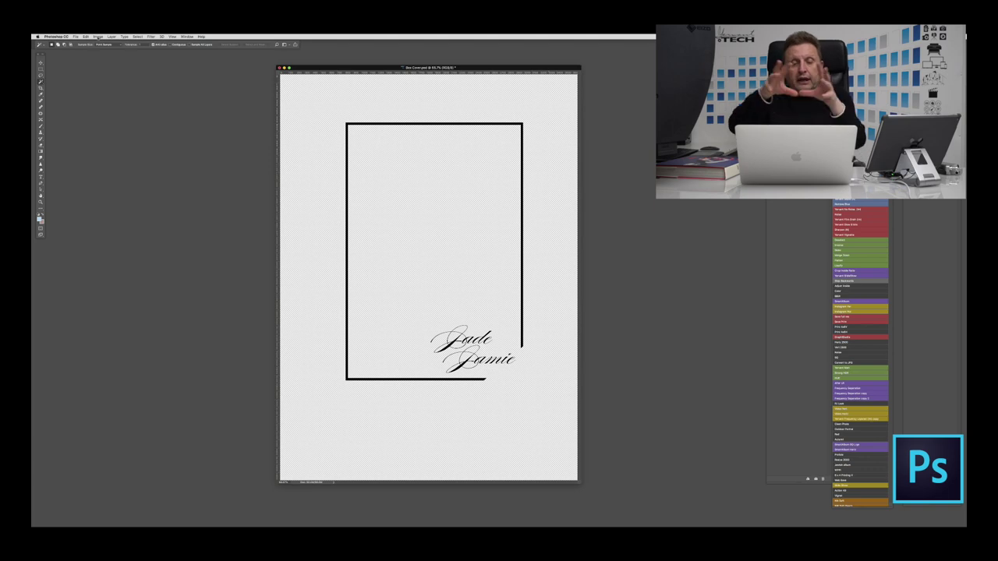
Start saving a copy of the box cover in the CAMPIONE ALBUM folder, inside the GraphiStudio folder on the Desktop
left_click(76, 37)
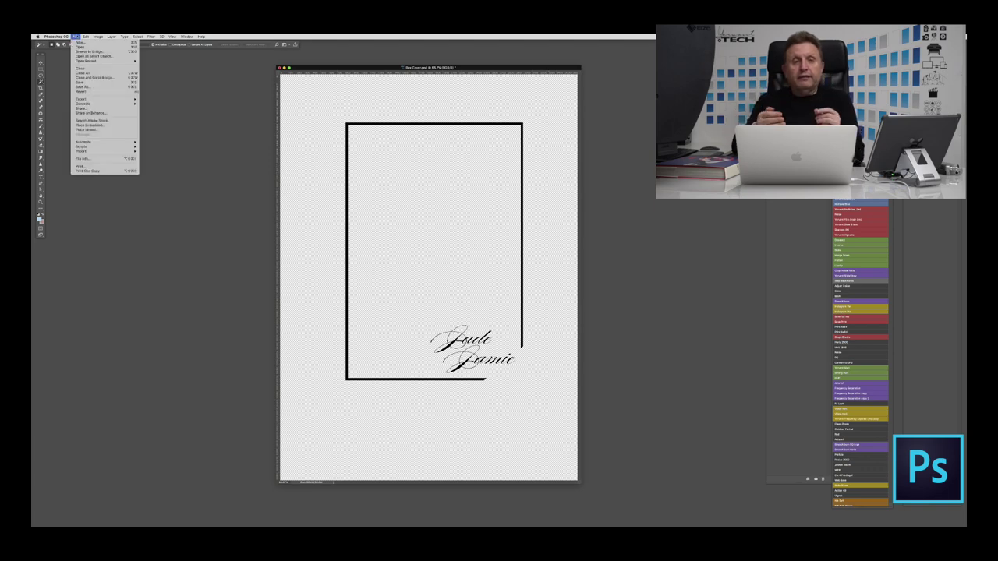
left_click(90, 87)
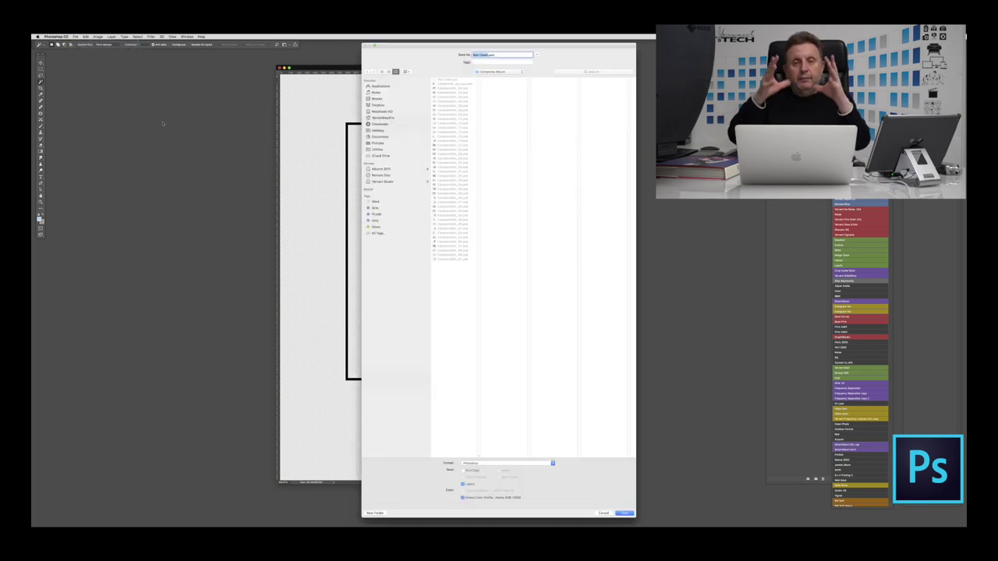
left_click(389, 131)
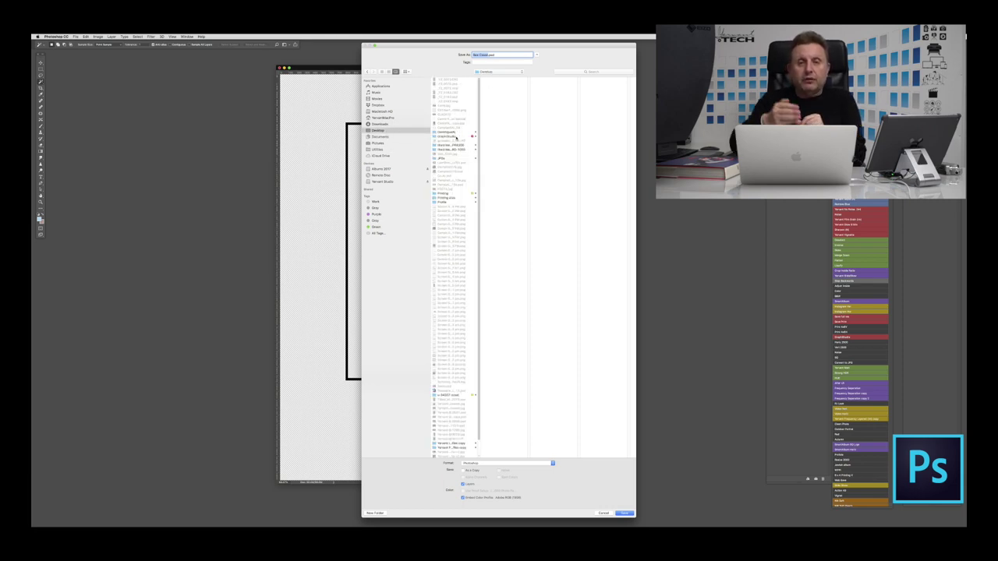
left_click(454, 136)
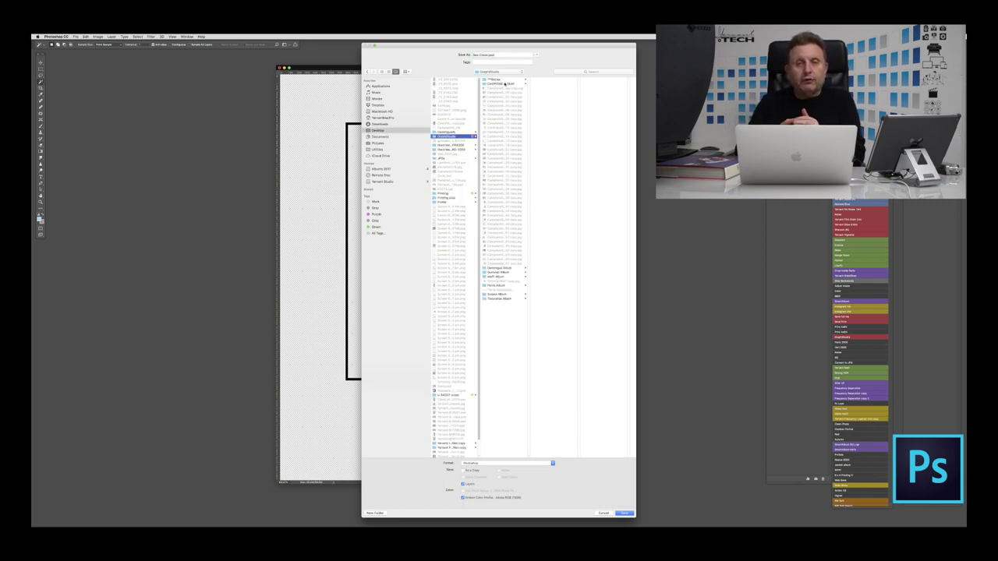
left_click(505, 84)
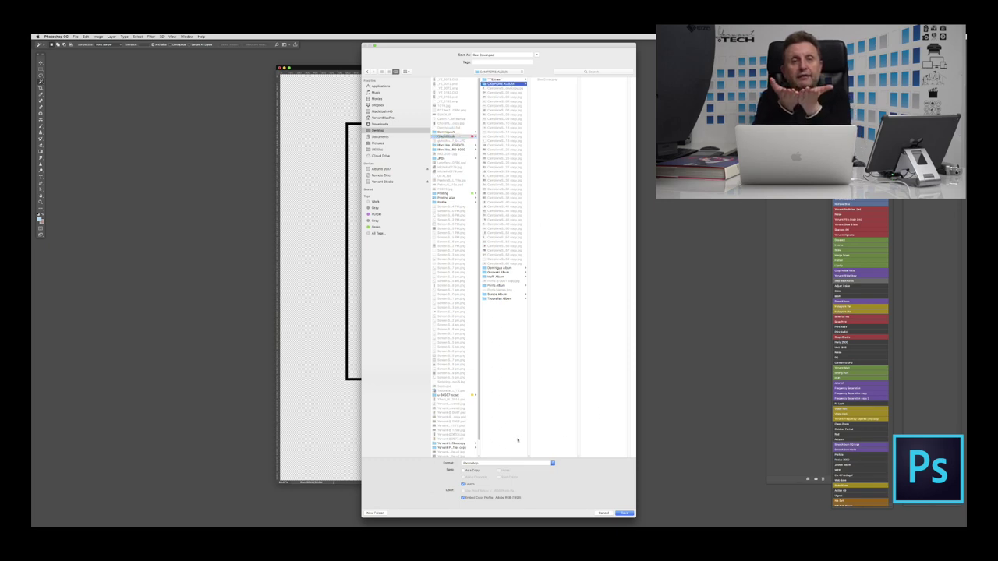
Save the cover as a PNG with the large file size option, replacing the existing Box Cover.png, and close the document
left_click(506, 462)
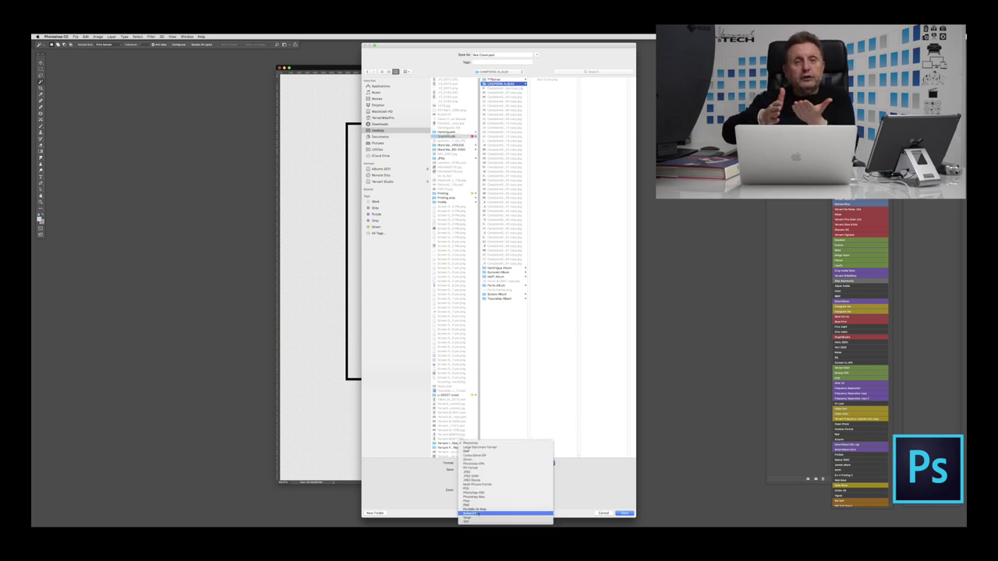
left_click(471, 507)
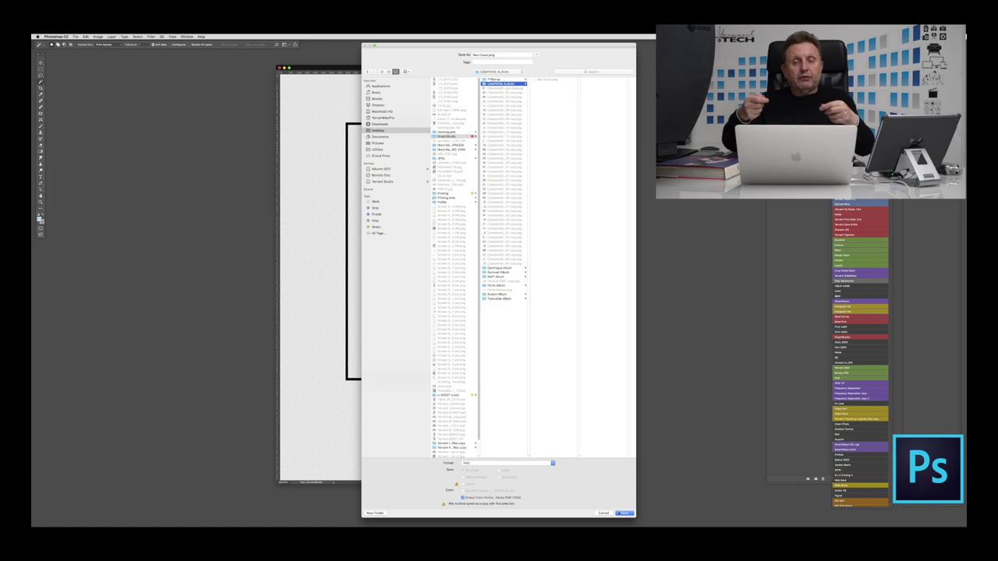
left_click(623, 513)
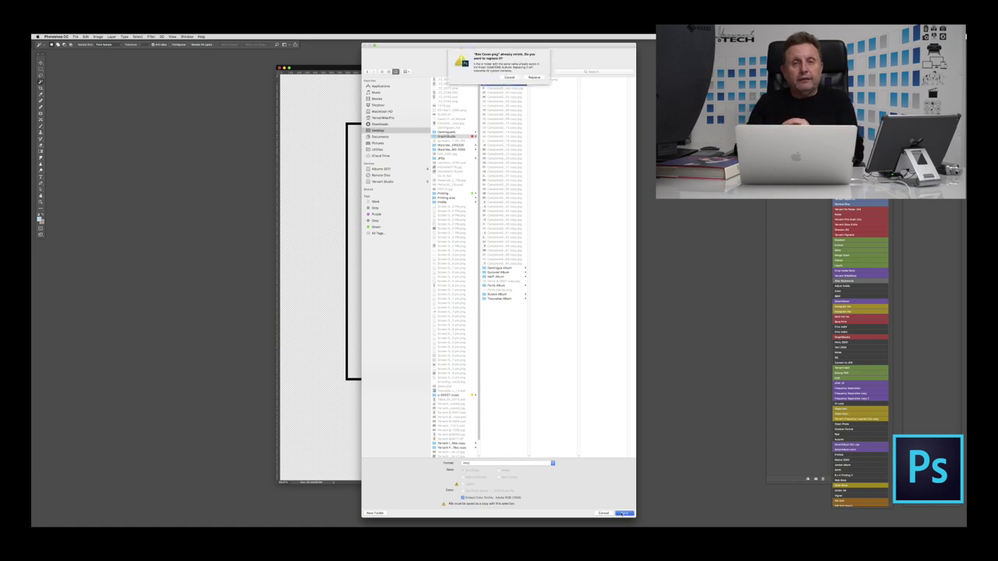
left_click(534, 77)
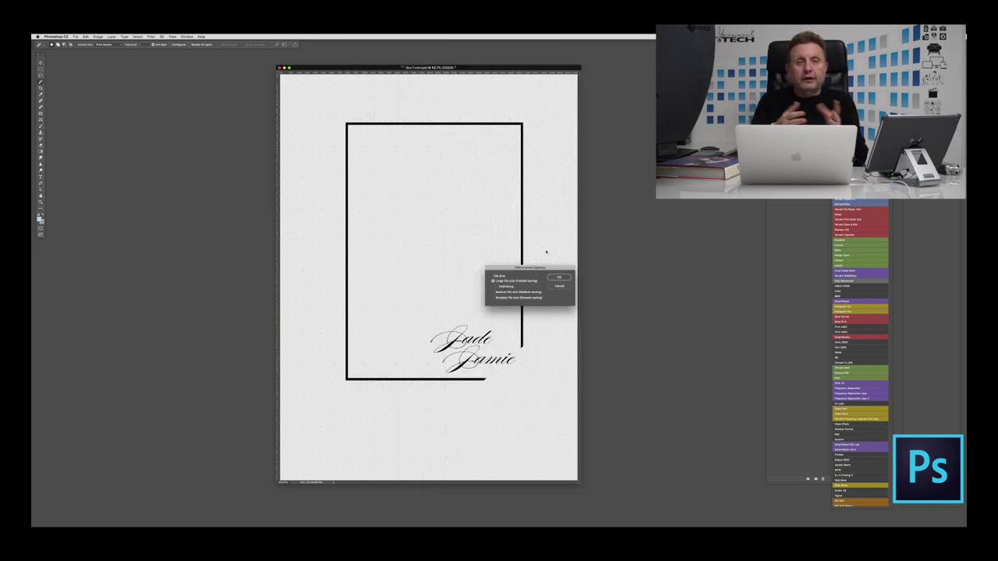
left_click(558, 278)
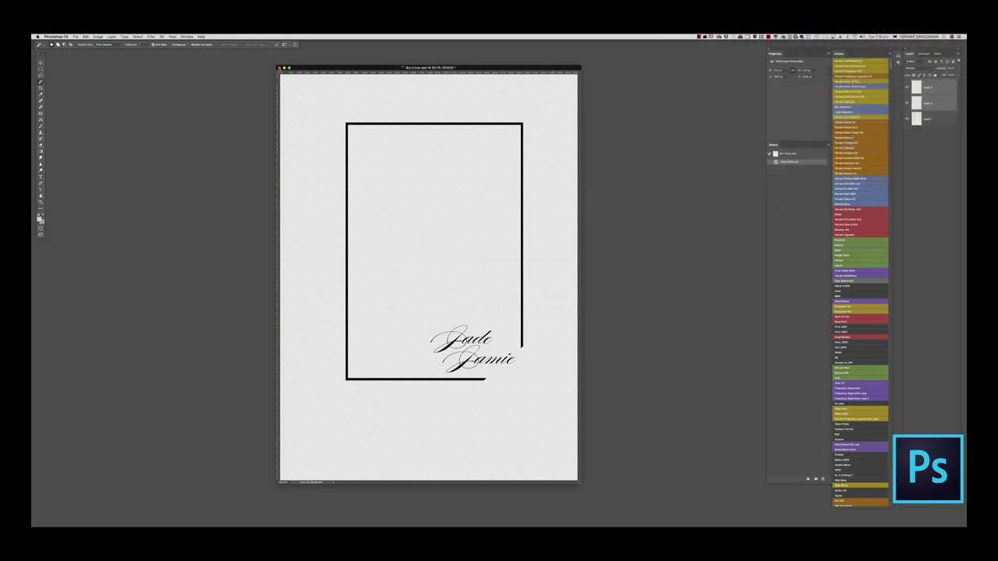
key("super+w")
left_click(478, 183)
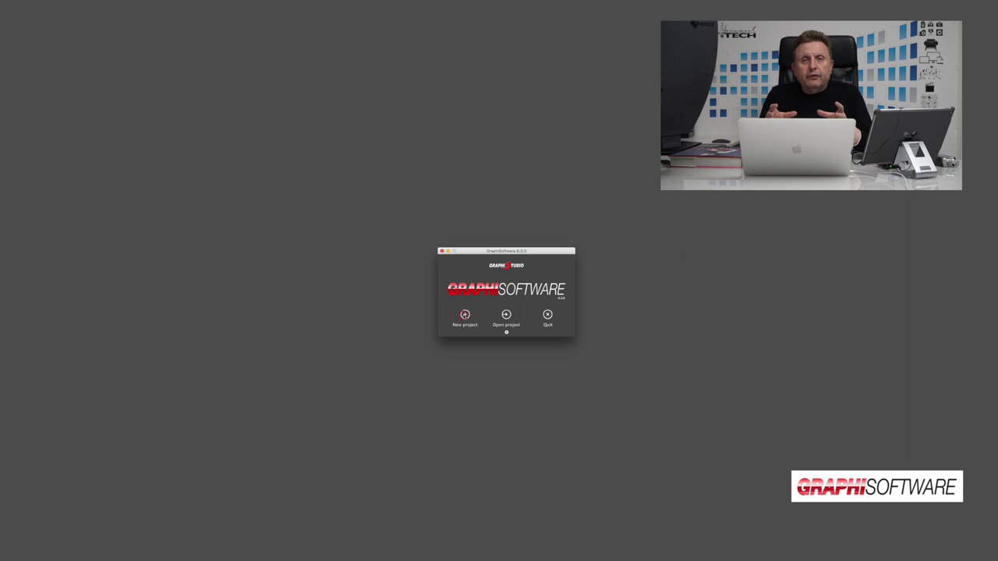
In GraphiSoftware, create a new project named CAMPIONE ALBUM on the Desktop as a Book in vertical format
left_click(465, 315)
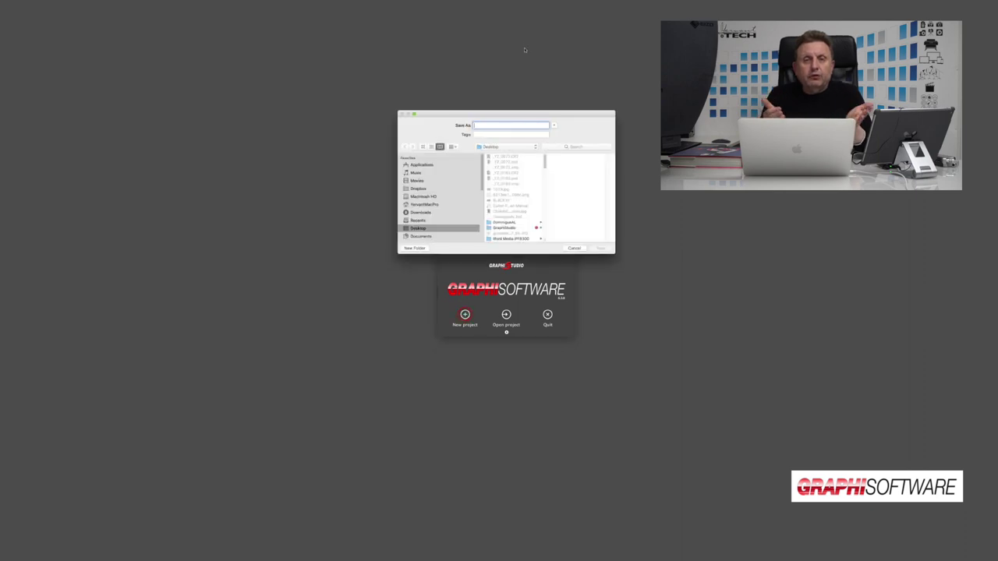
left_click(537, 106)
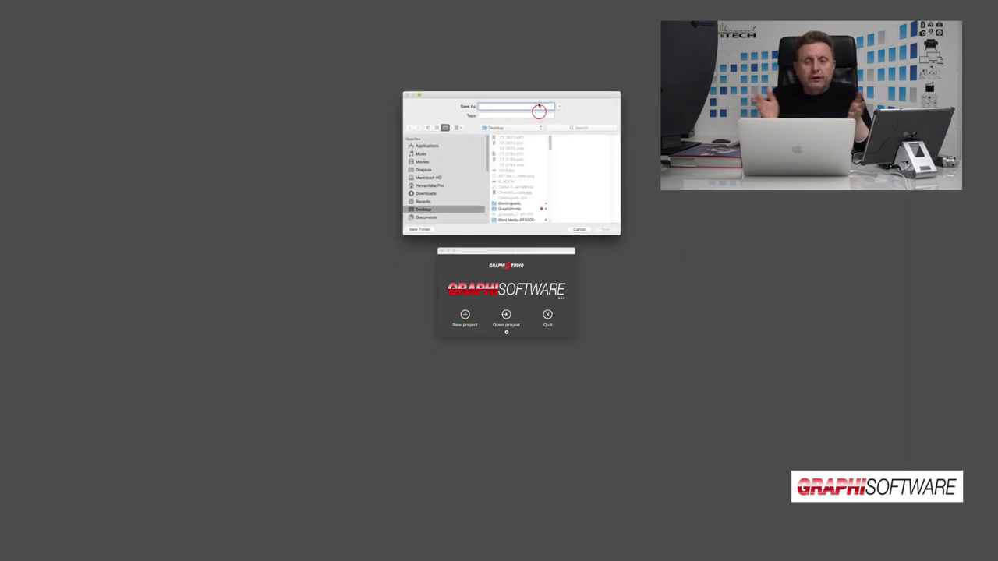
key("super+shift+g")
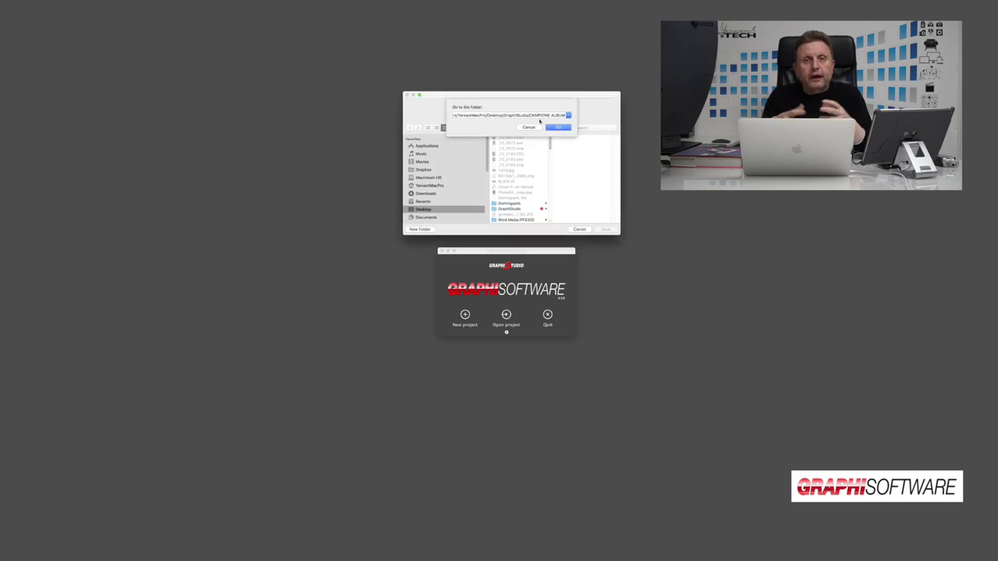
left_click_drag(533, 114, 452, 115)
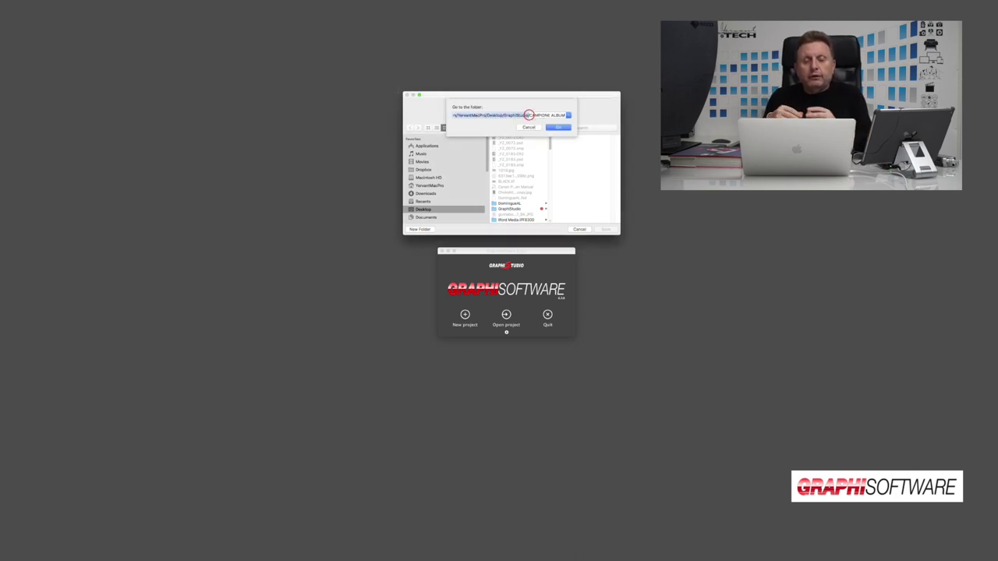
key("BackSpace")
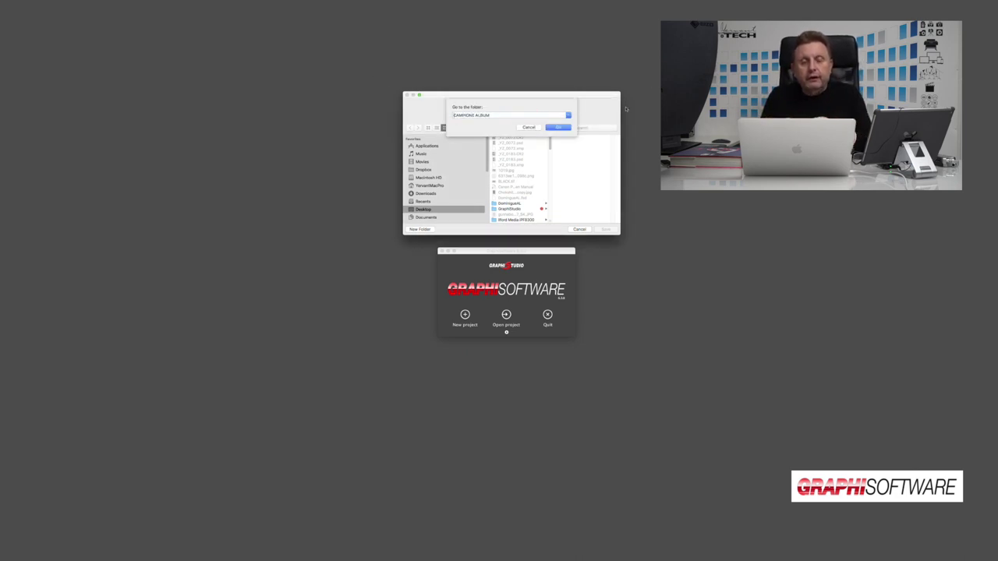
left_click(558, 127)
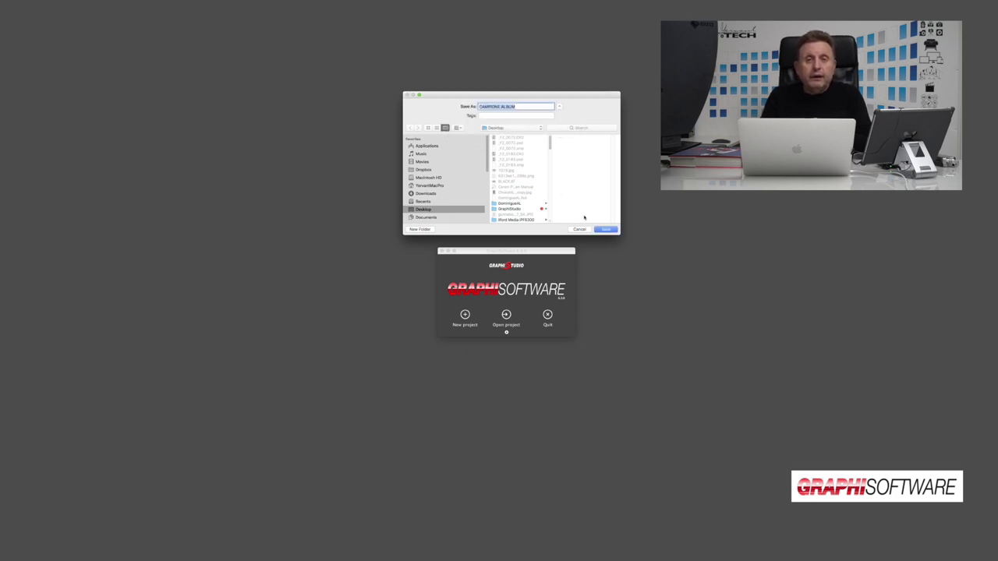
left_click(600, 230)
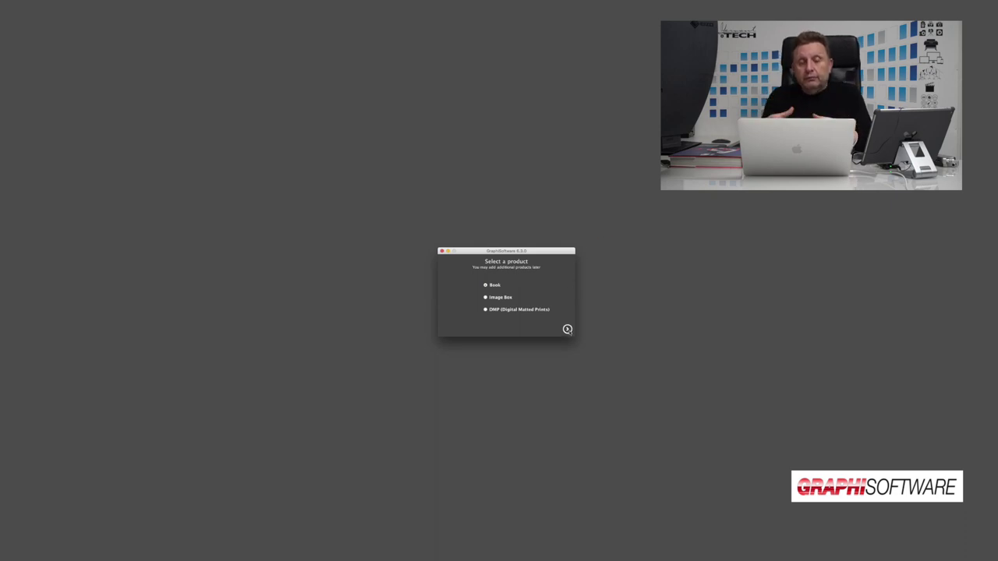
left_click(567, 329)
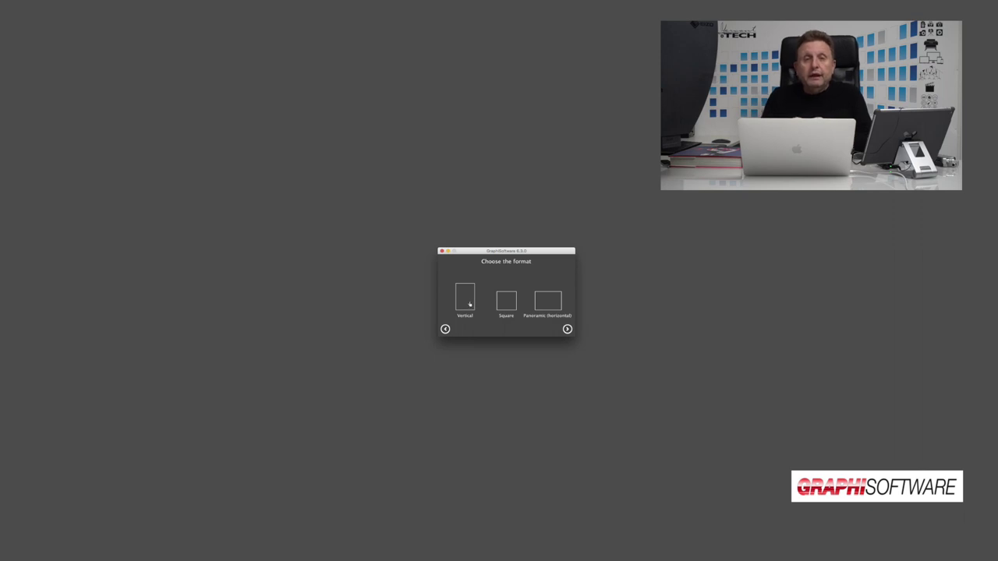
left_click(568, 329)
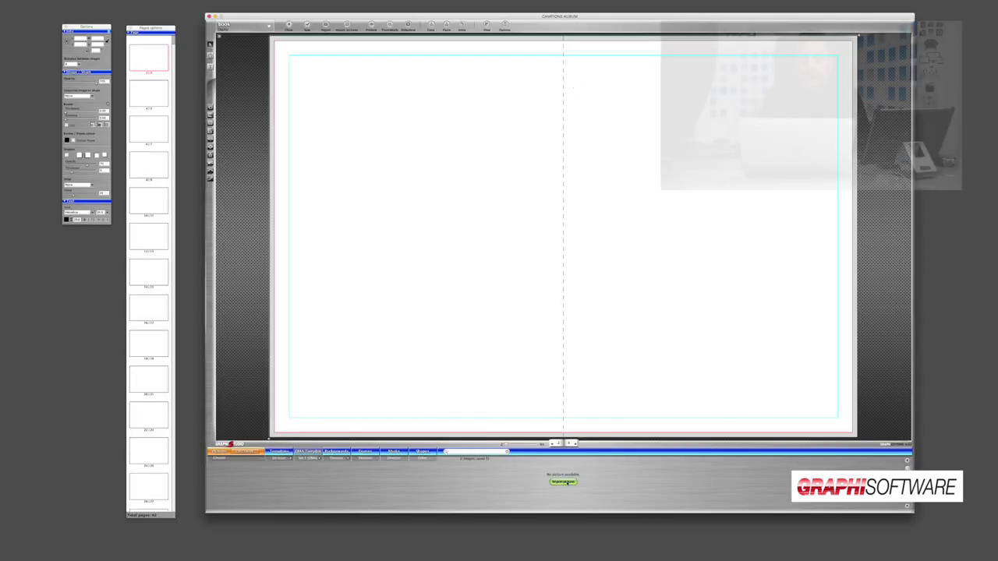
Import the folder of finished album pictures into the project with direct import
left_click(564, 481)
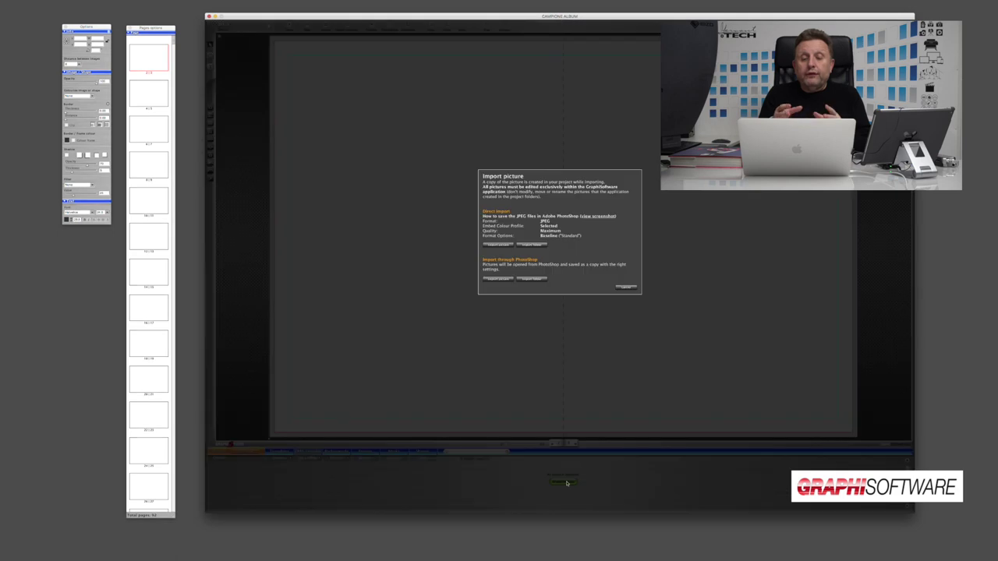
left_click(531, 245)
left_click(666, 429)
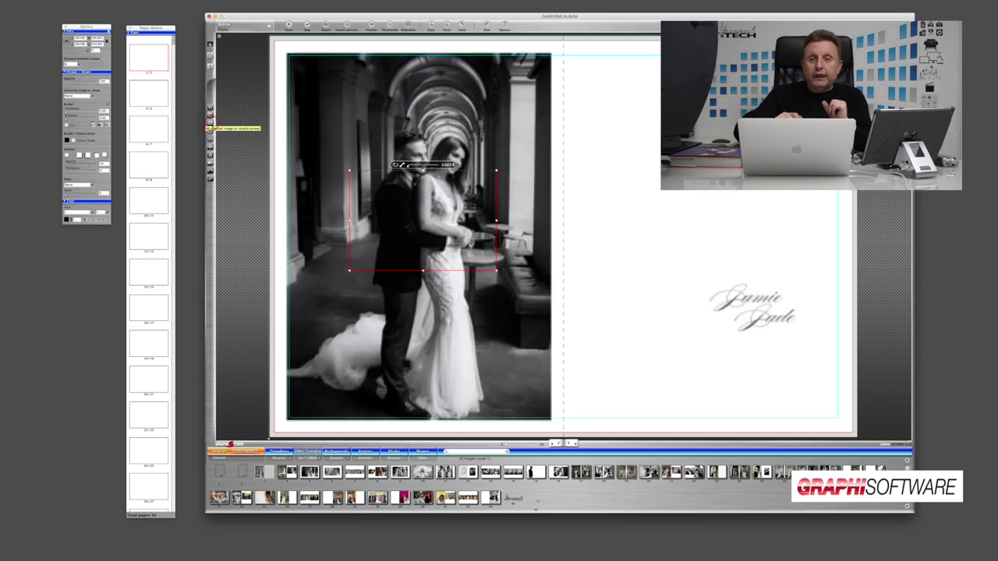
Place the next two album designs on spreads 4-5 and 6-7, fitting each image to its full spread
key("Right")
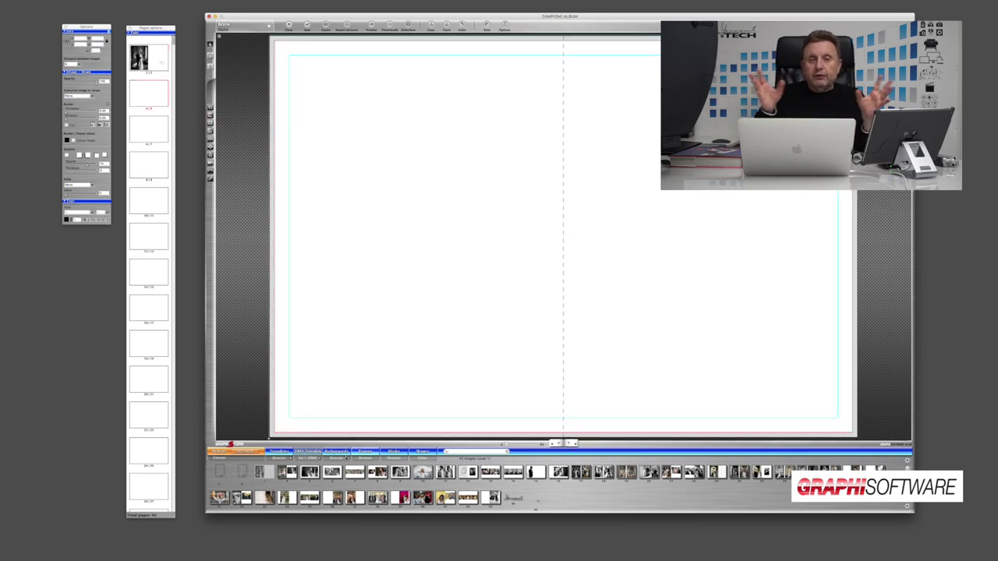
left_click_drag(287, 472, 335, 272)
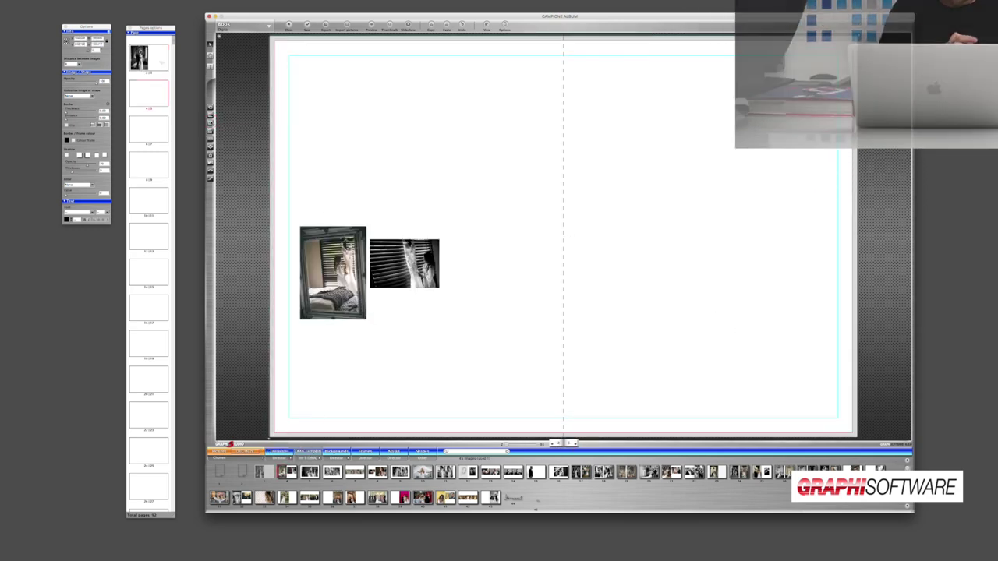
left_click(571, 442)
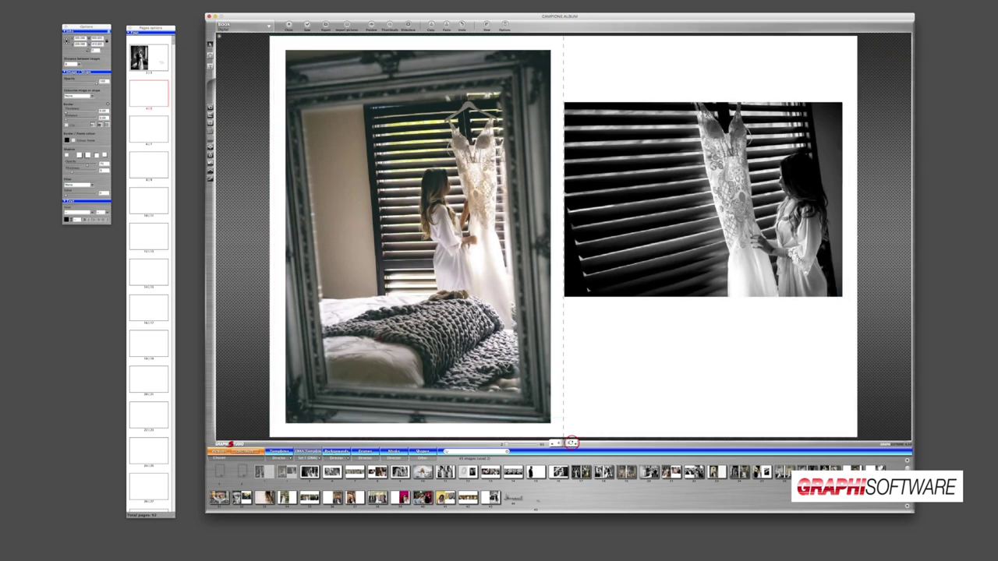
left_click_drag(309, 471, 368, 237)
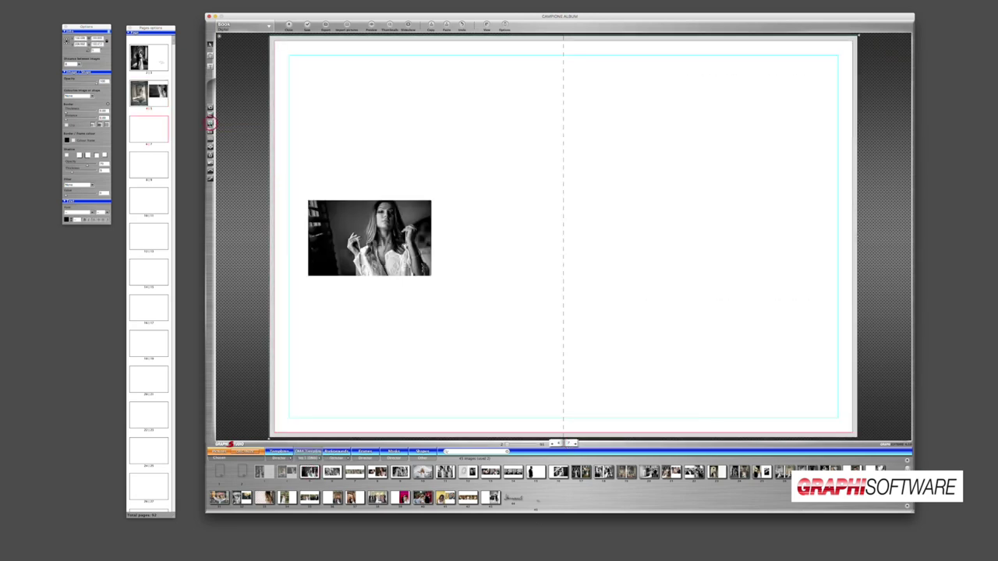
left_click(210, 123)
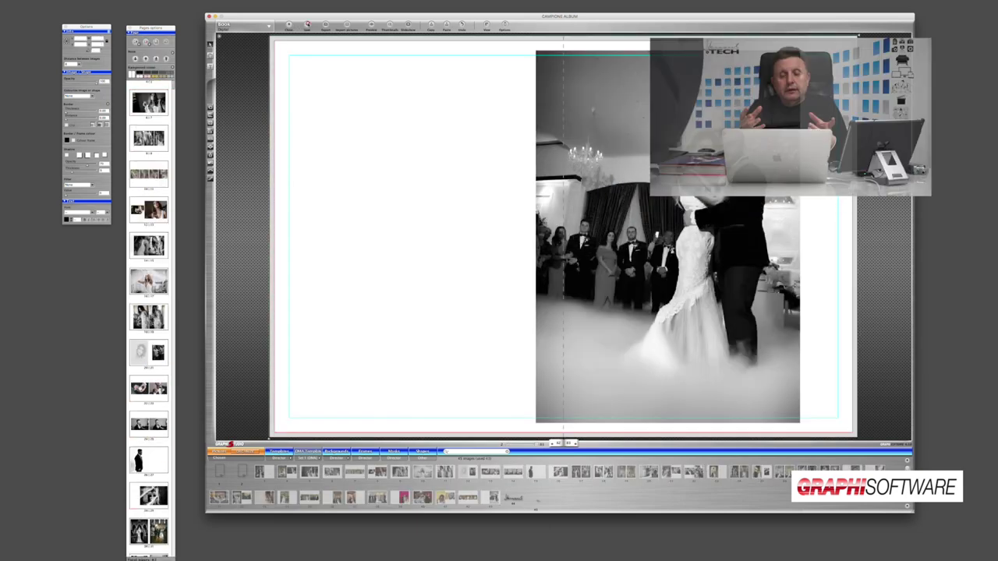
Save the project and export a light .tar archive as CAMPIONE ALBUM (Book).tar into the CAMPIONE ALBUM folder inside GraphiStudio
left_click(308, 24)
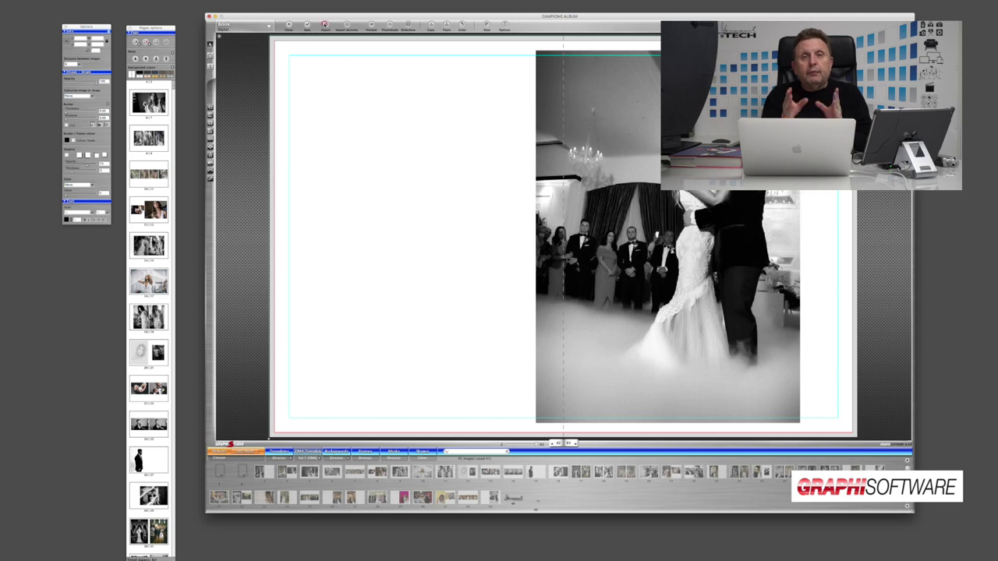
left_click(326, 25)
left_click(335, 27)
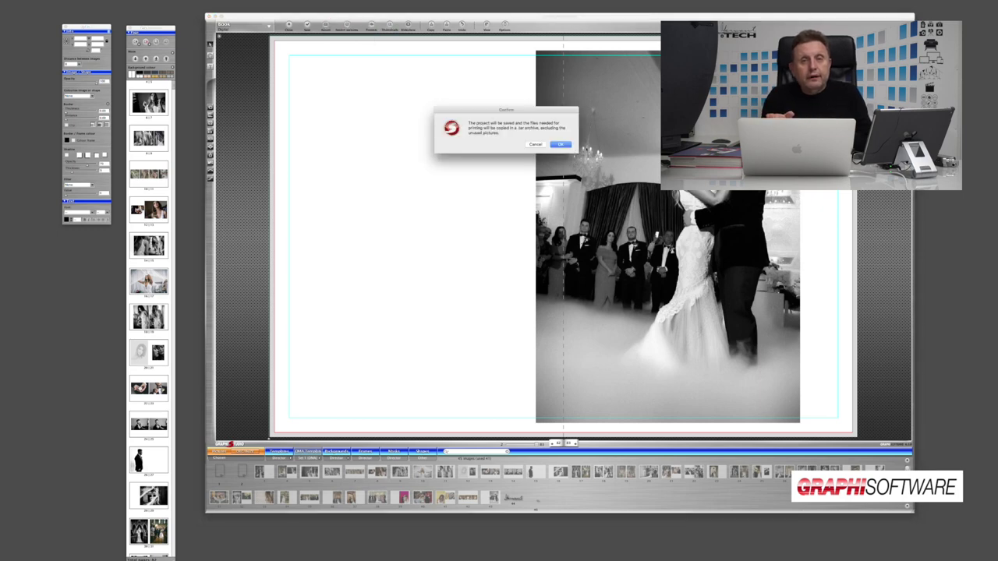
left_click(559, 144)
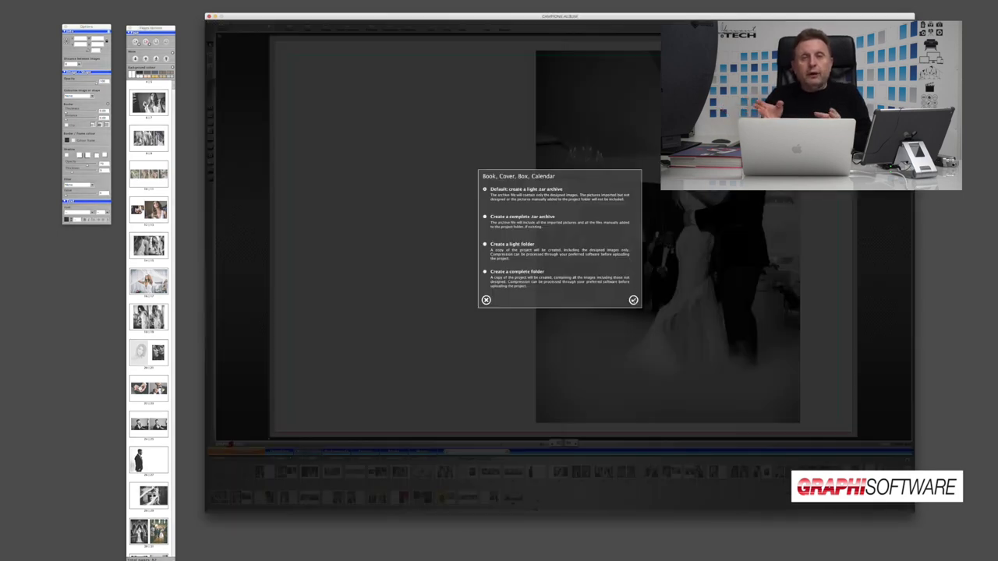
left_click(633, 300)
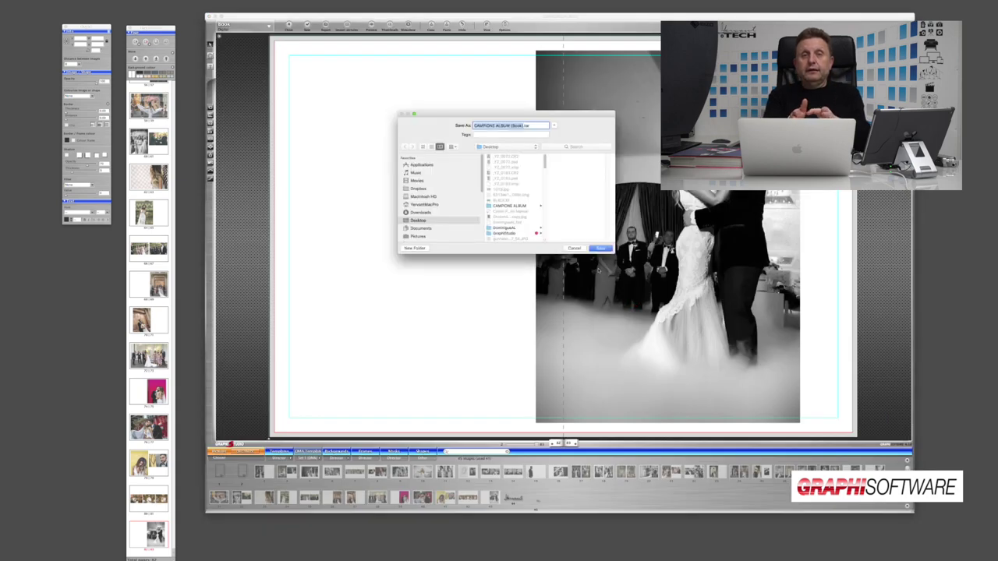
left_click(521, 206)
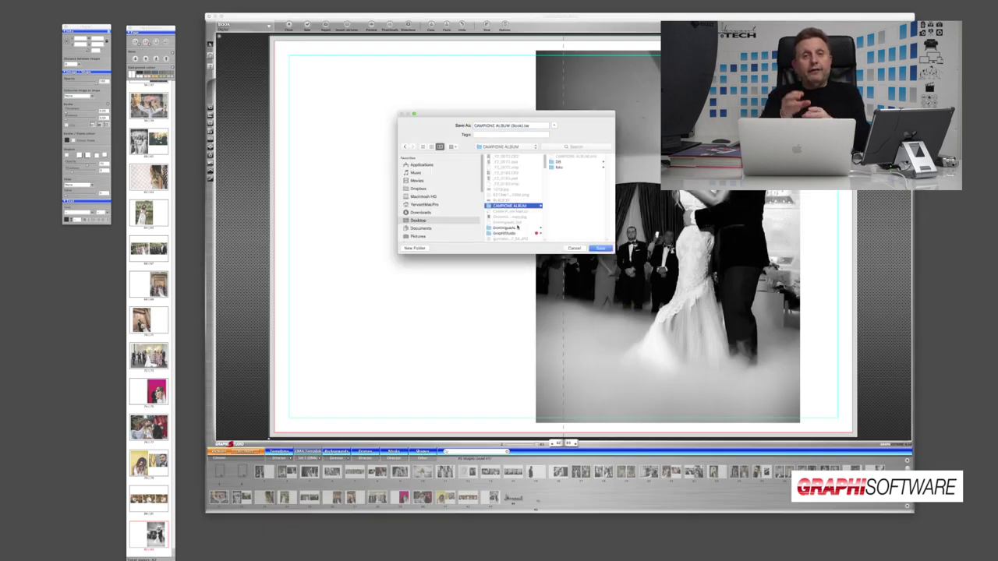
left_click(558, 162)
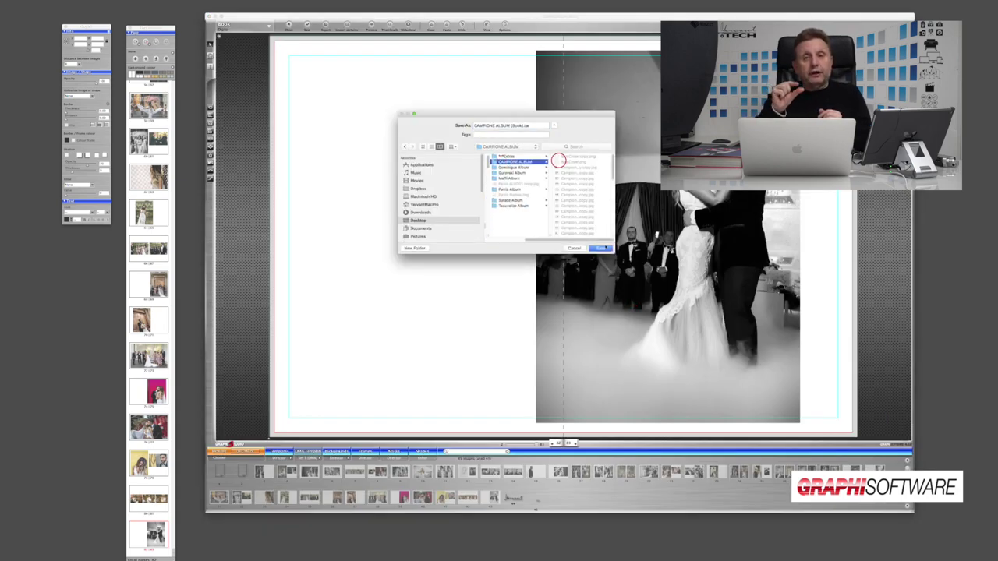
left_click(600, 248)
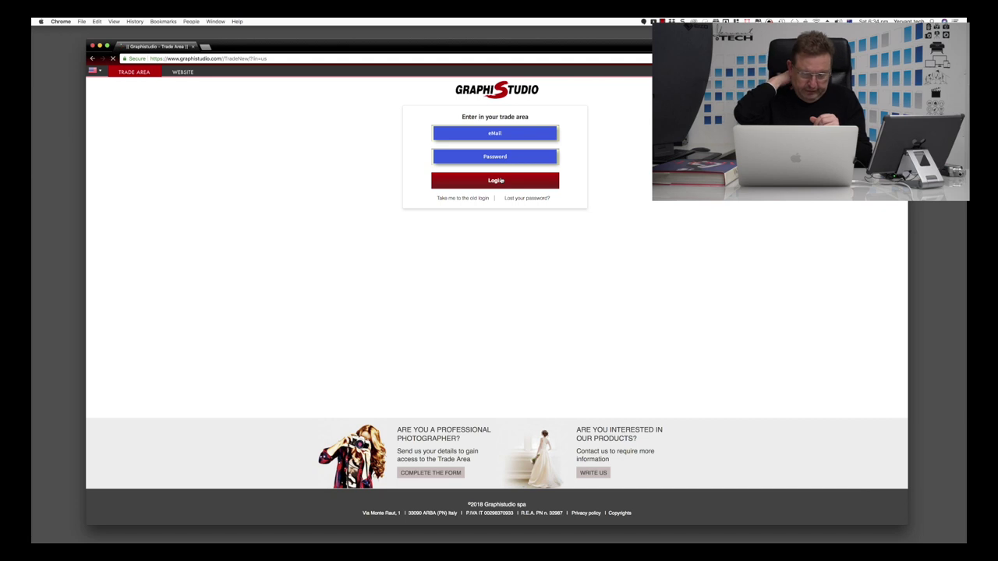
Log in to the Graphistudio trade area in Chrome
left_click(501, 180)
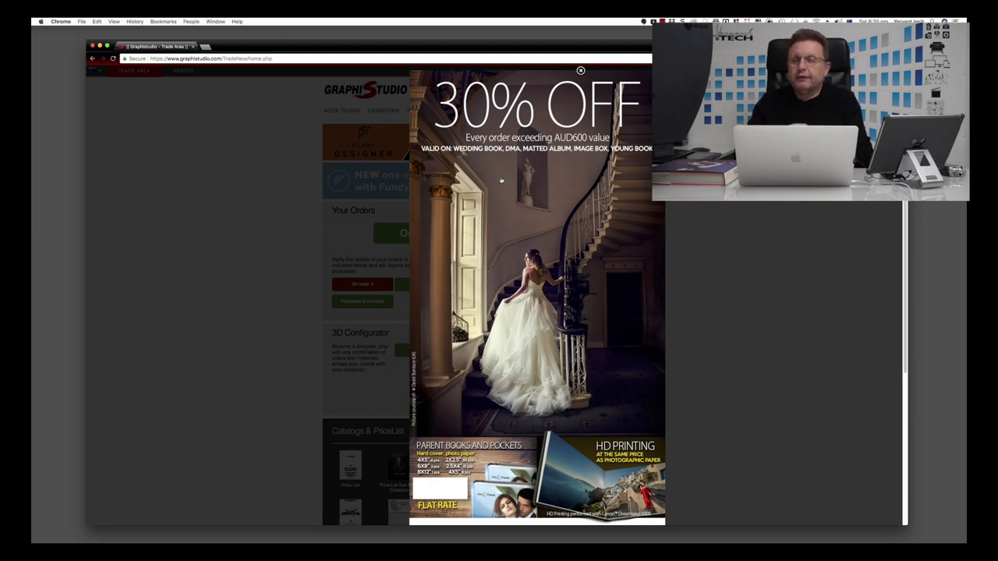
Browse the product catalogue in the trade area's order section and open the order form for a Young Book
left_click(501, 180)
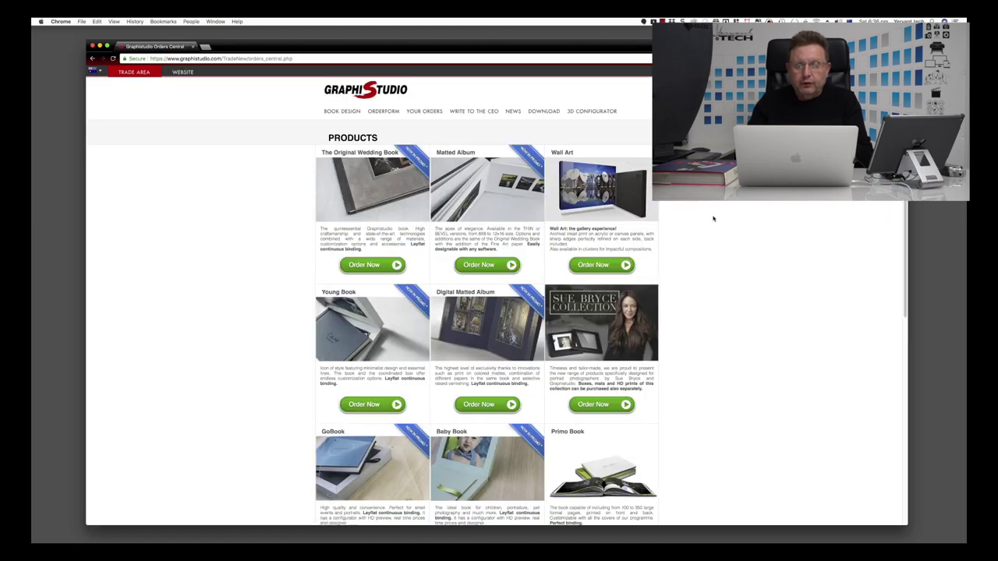
scroll(713, 218, "down", 3)
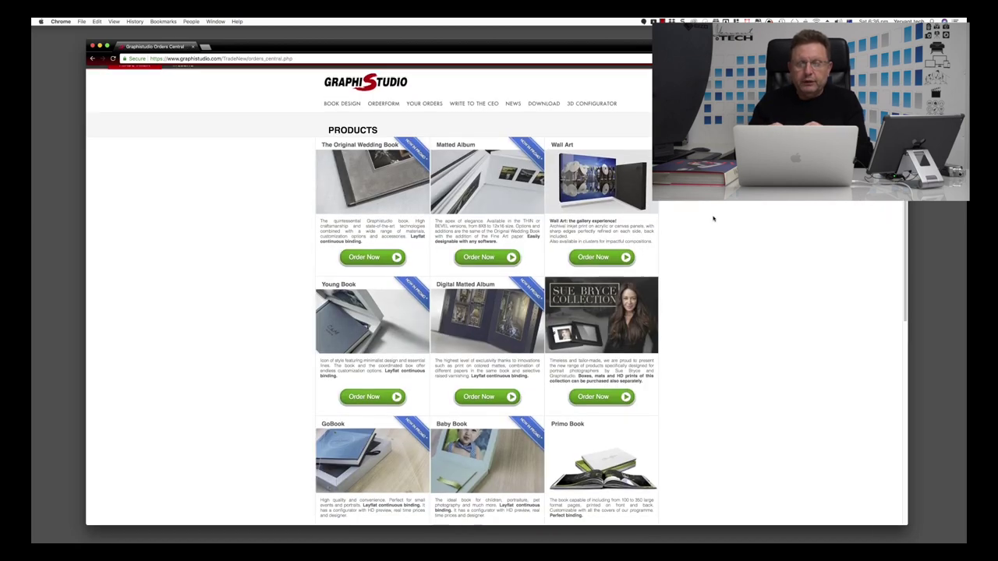
scroll(712, 219, "down", 6)
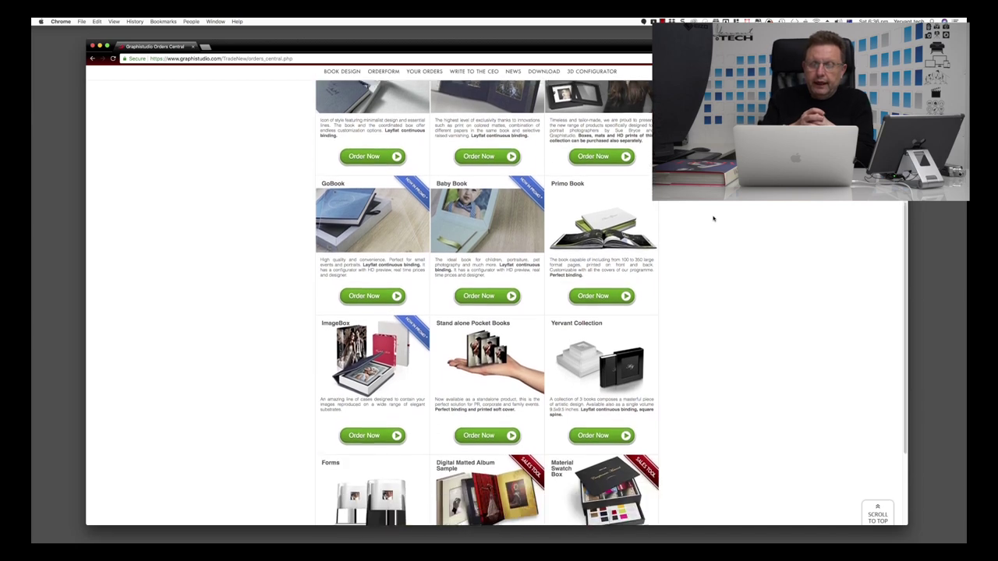
scroll(713, 218, "down", 1)
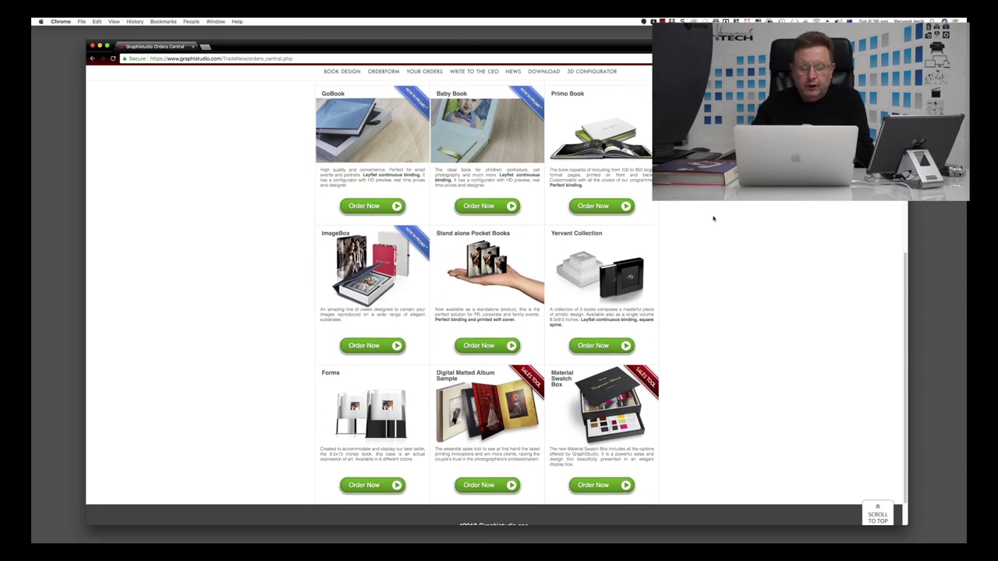
scroll(713, 219, "up", 2)
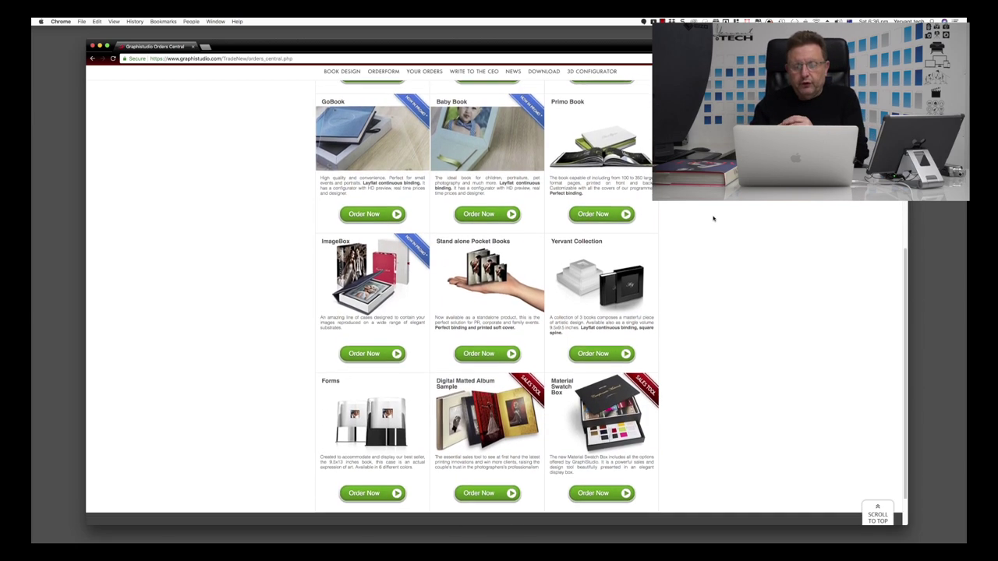
scroll(712, 218, "up", 5)
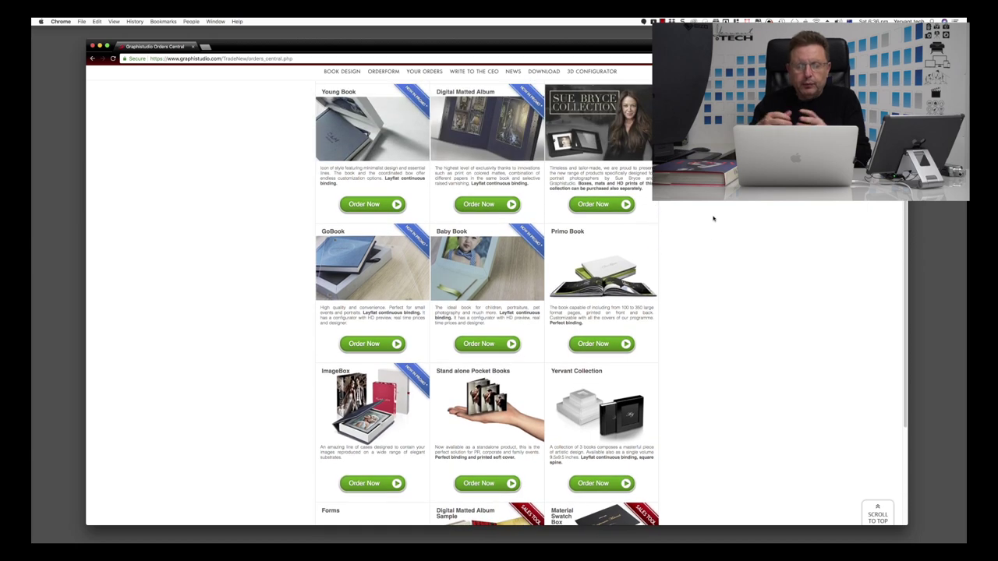
scroll(712, 219, "up", 3)
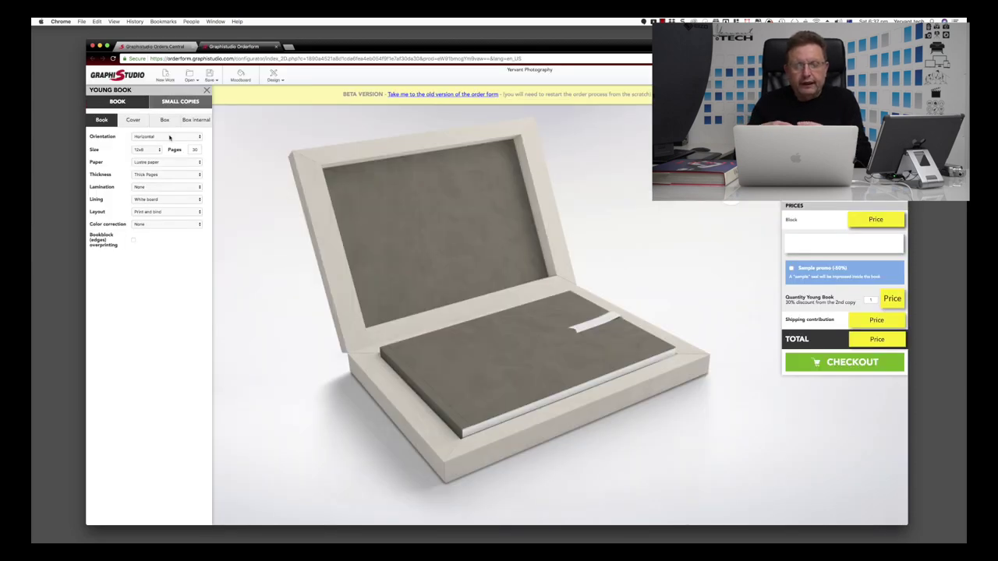
Set the Young Book's orientation to Vertical and its size to 9.5x13, and enter the number of pages
left_click(169, 137)
left_click(169, 127)
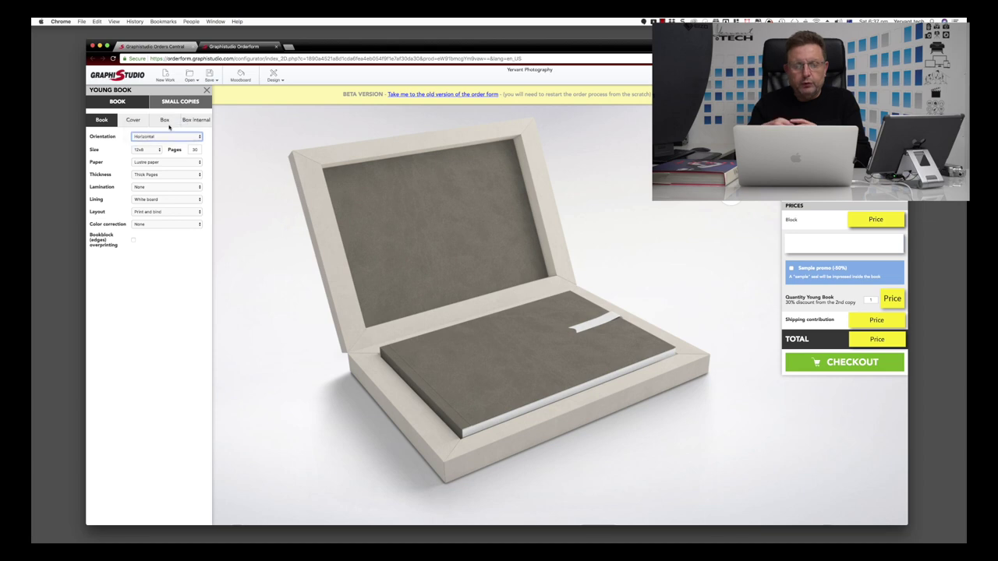
left_click(159, 150)
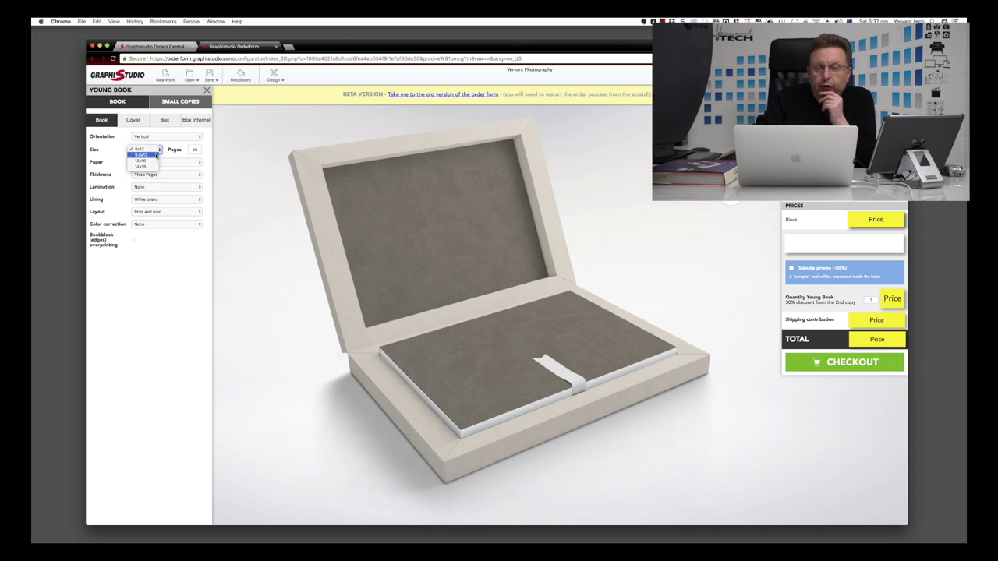
left_click(155, 156)
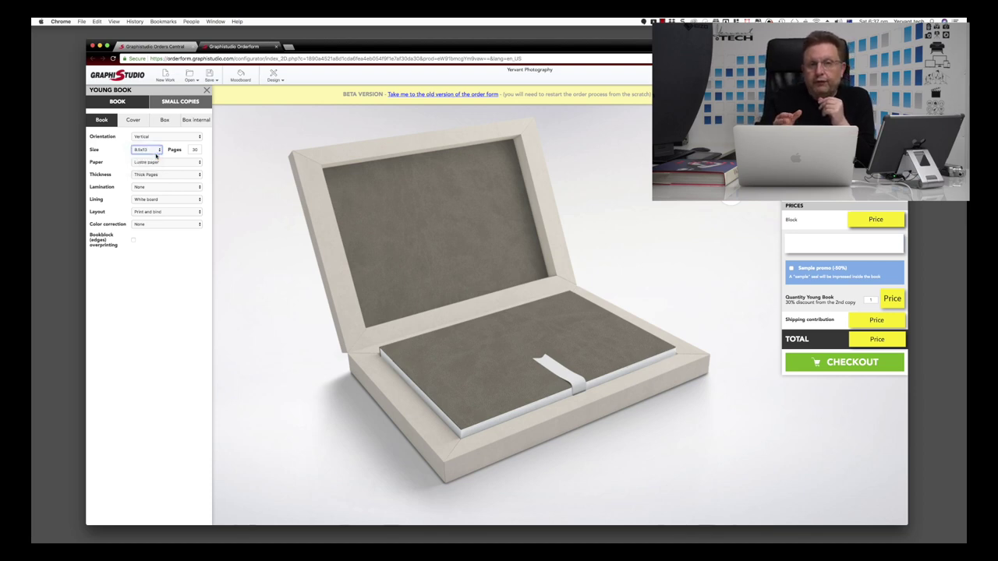
left_click(195, 150)
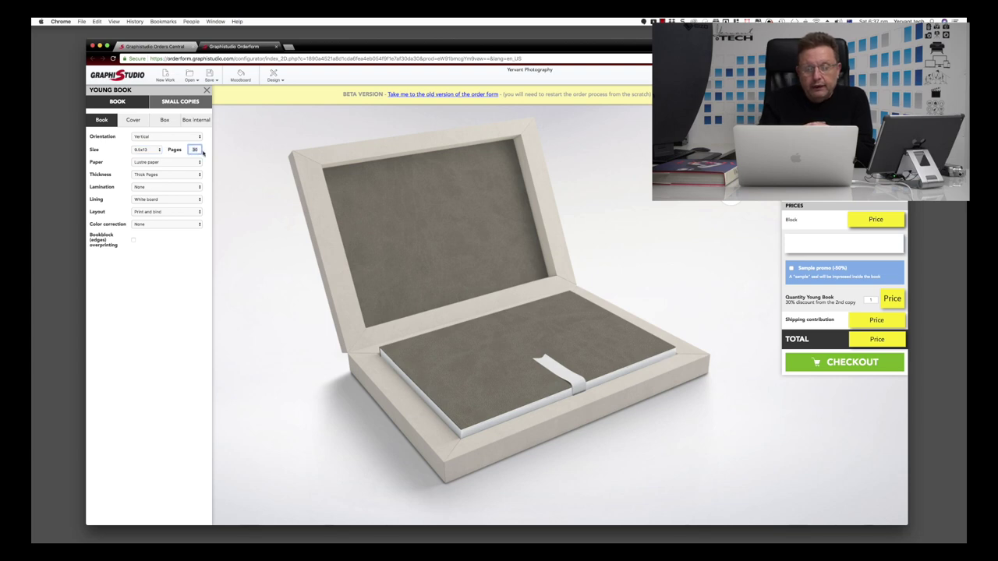
type("4")
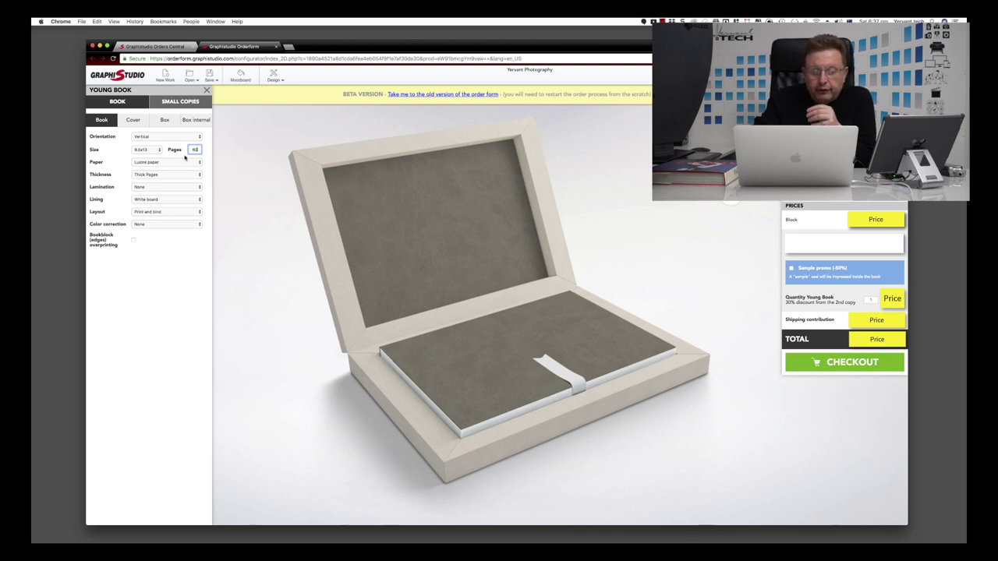
Choose Canon Deep Matte Touch paper for the book and keep the thickness at Thick Pages
left_click(183, 162)
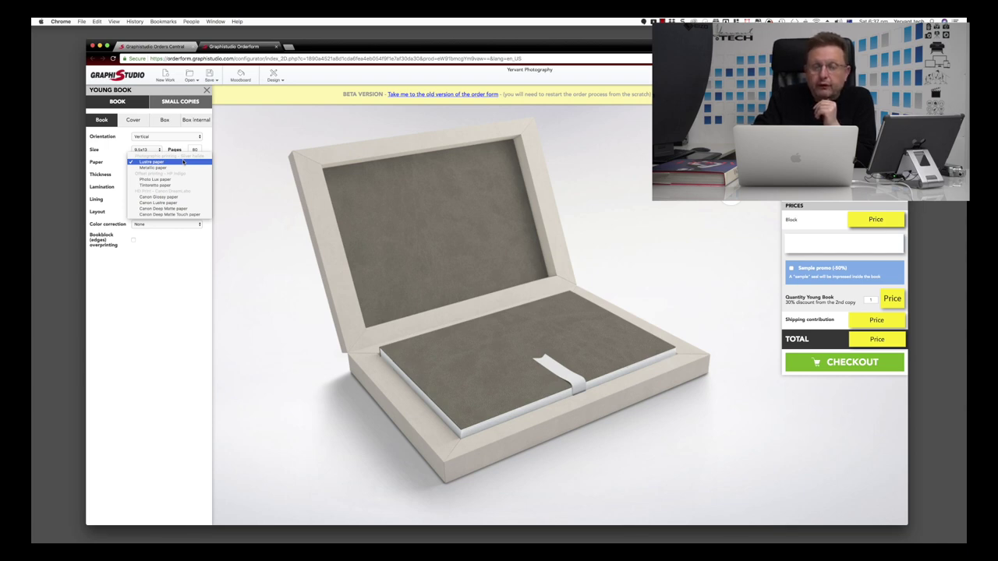
left_click(203, 215)
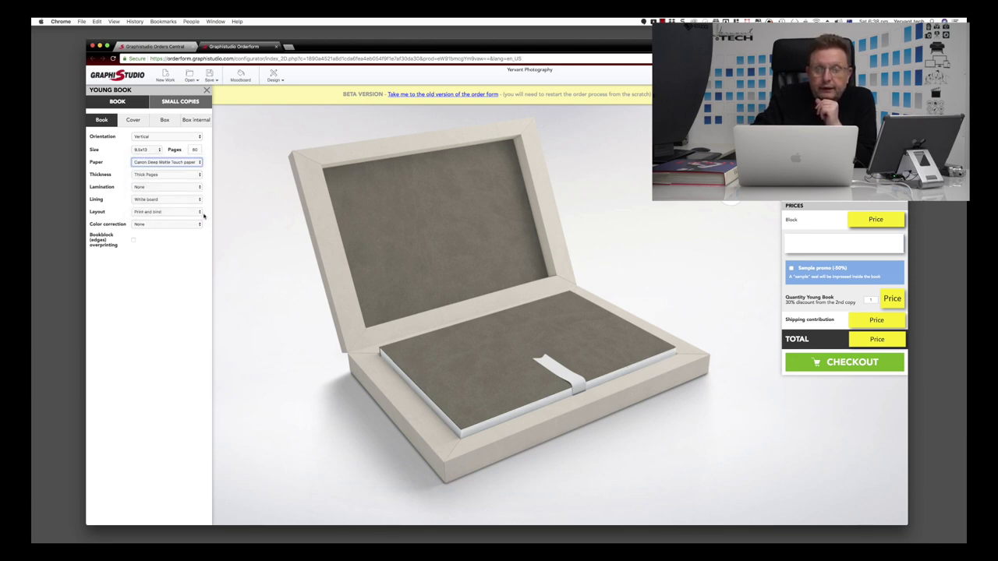
left_click(186, 175)
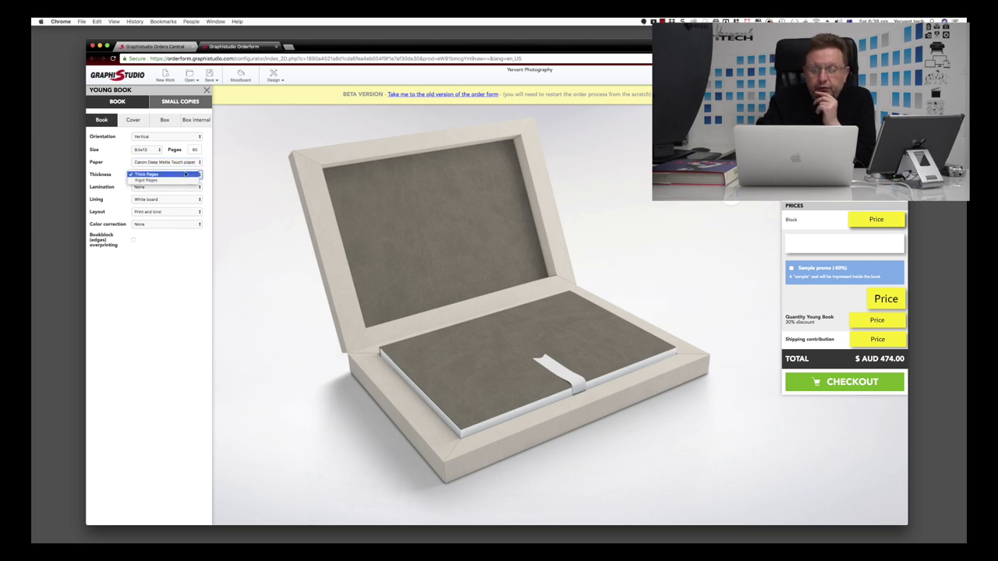
left_click(185, 175)
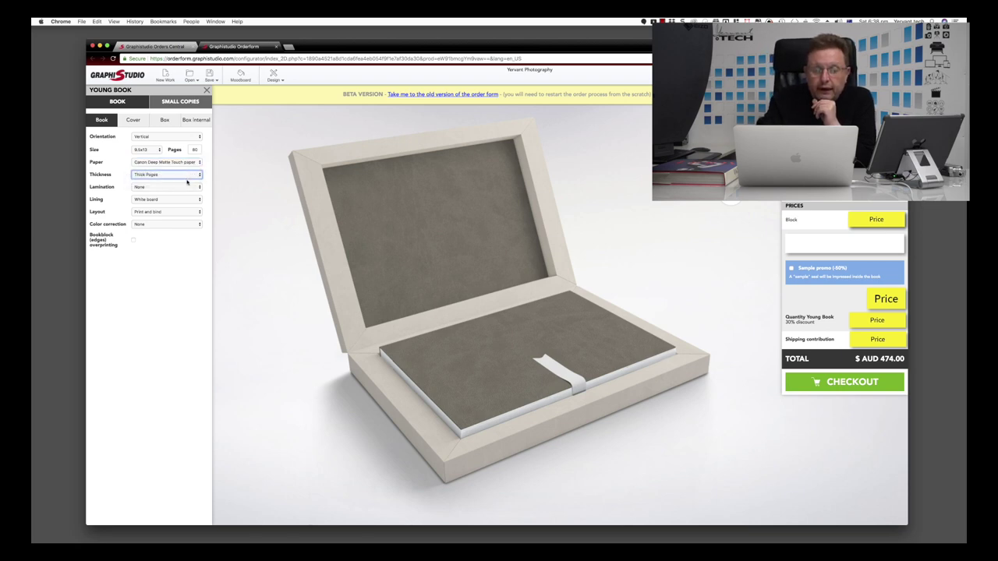
Keep the book's lamination at None and open the choices for the lining
left_click(187, 187)
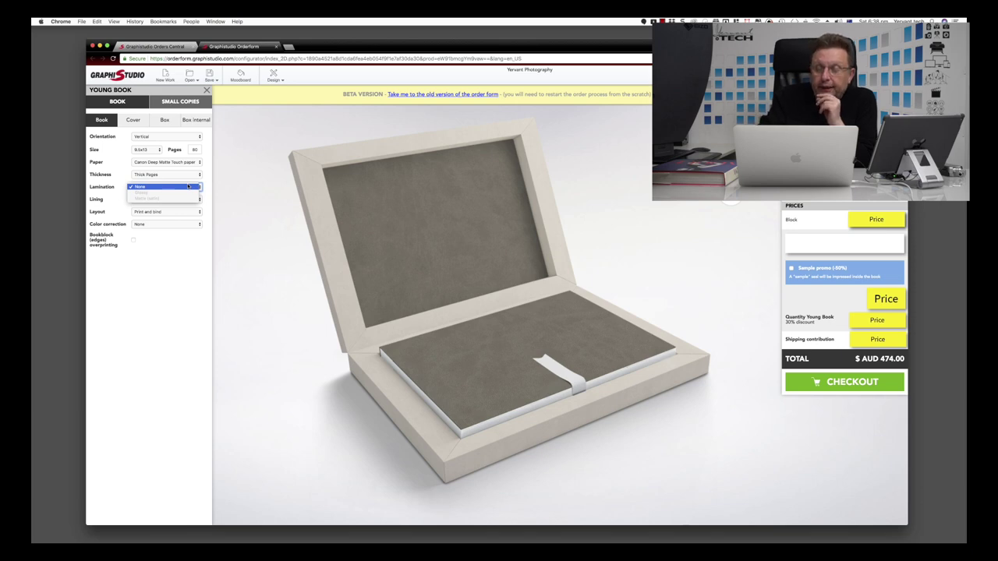
left_click(187, 186)
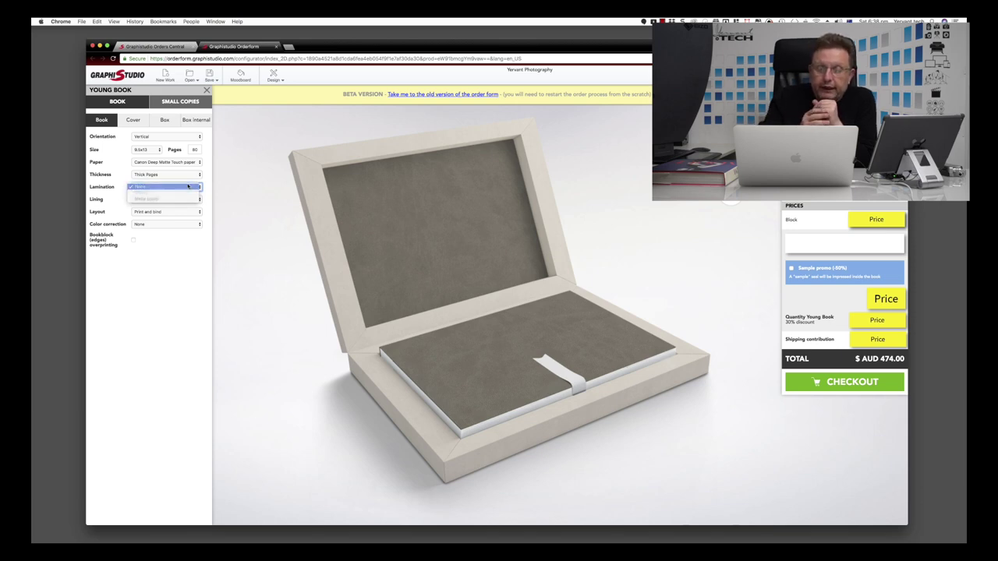
left_click(185, 199)
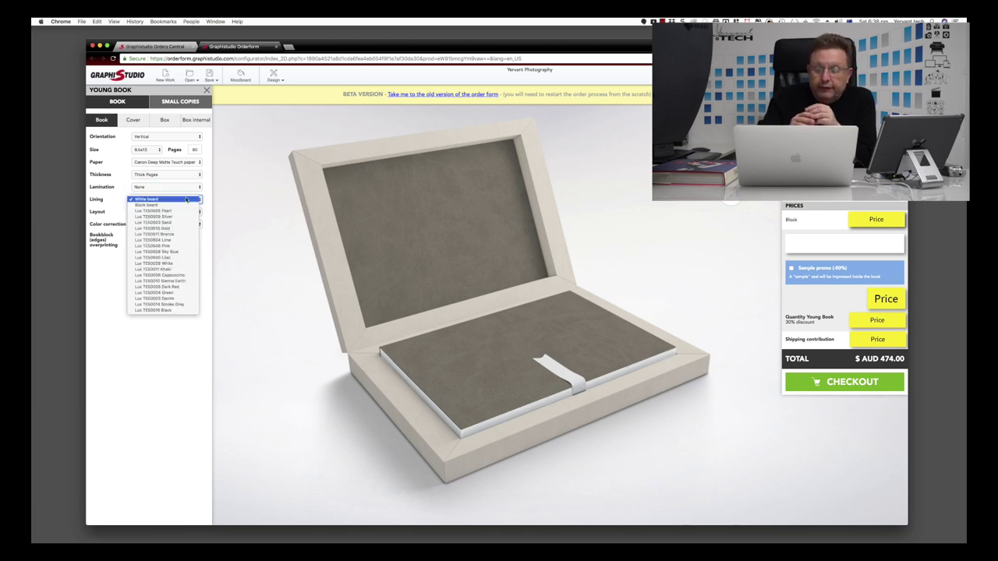